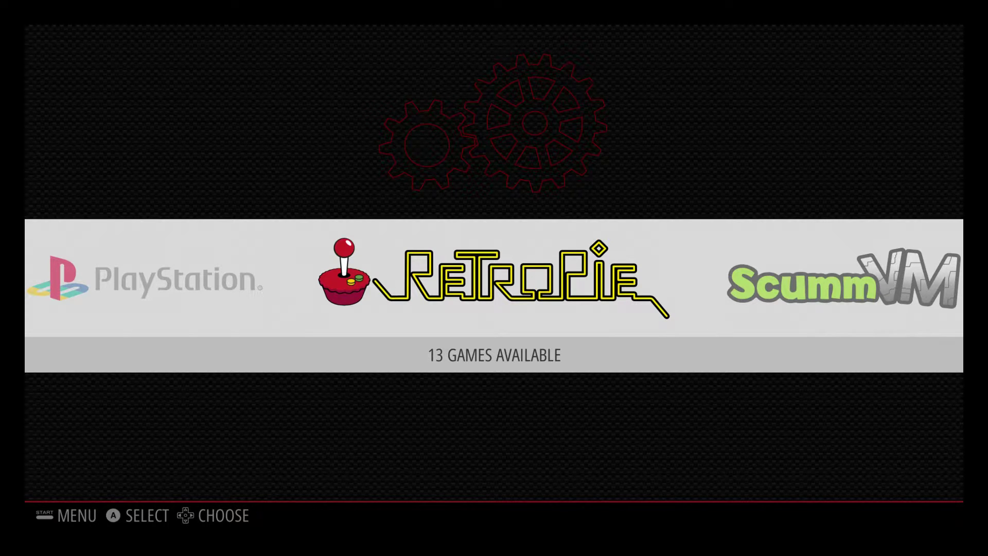
{"action": "key", "text": "Left"}
{"action": "key", "text": "Right"}
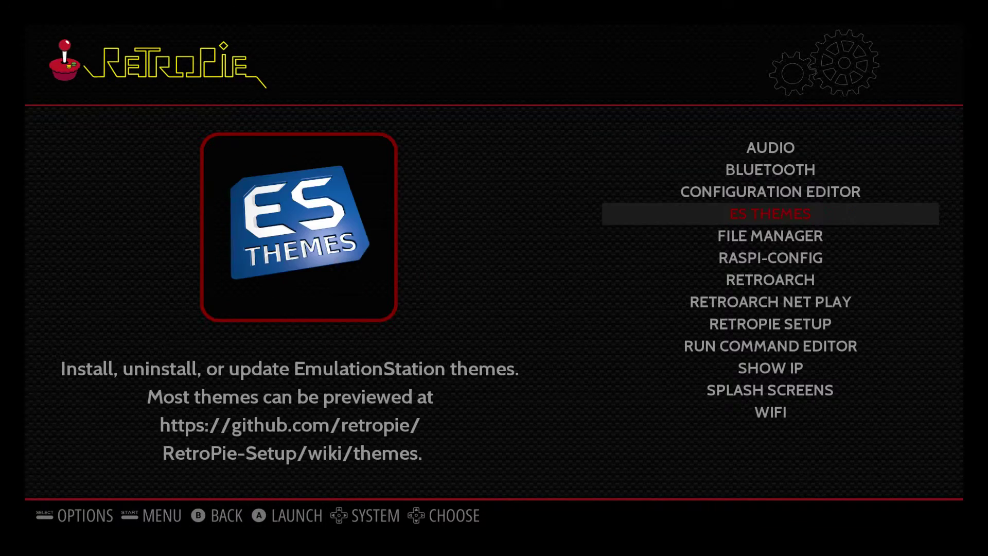
Step: Launch RetroPie Setup and open its Setup / Configuration tasks for use after installation
{"action": "key", "text": "Down"}
{"action": "key", "text": "Down"}
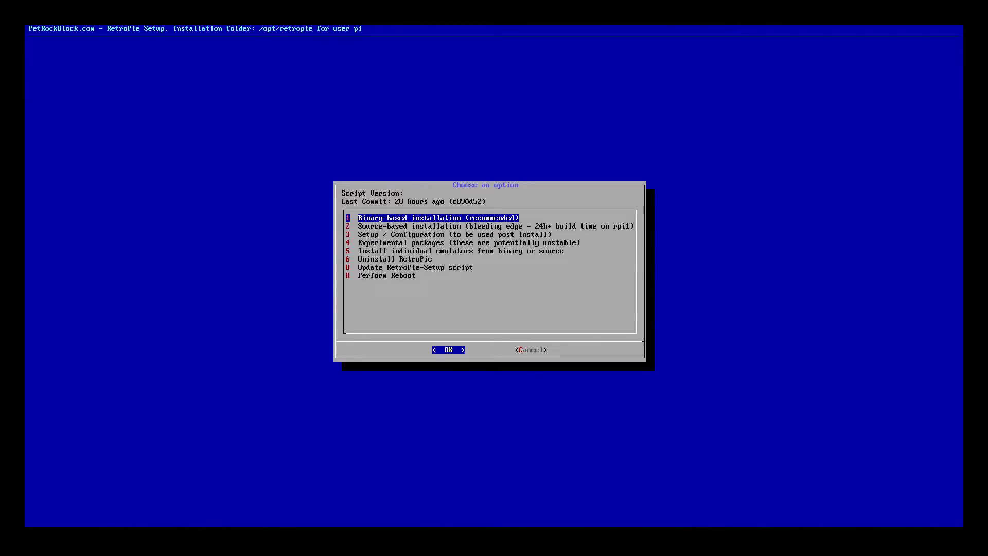
{"action": "key", "text": "Down"}
{"action": "key", "text": "Down"}
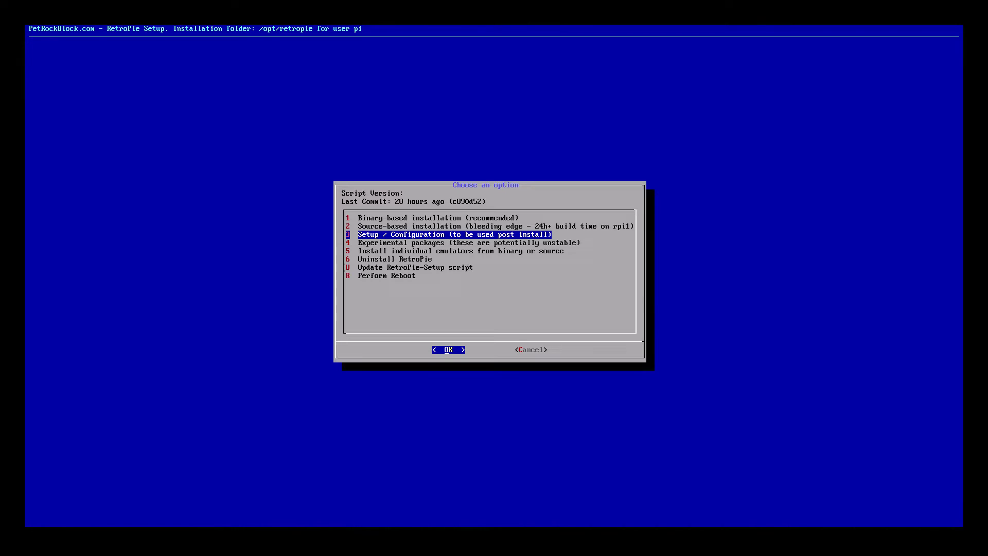
{"action": "key", "text": "Return"}
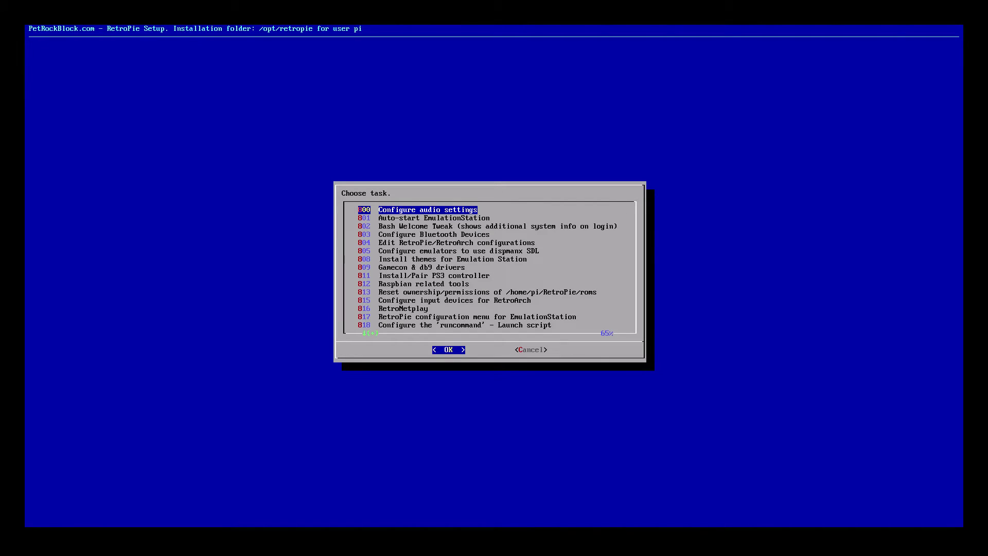
Step: Open configuration task 811, Install/Pair PS3 controller
{"action": "key", "text": "Down"}
{"action": "key", "text": "Down"}
{"action": "key", "text": "Down"}
{"action": "key", "text": "Down"}
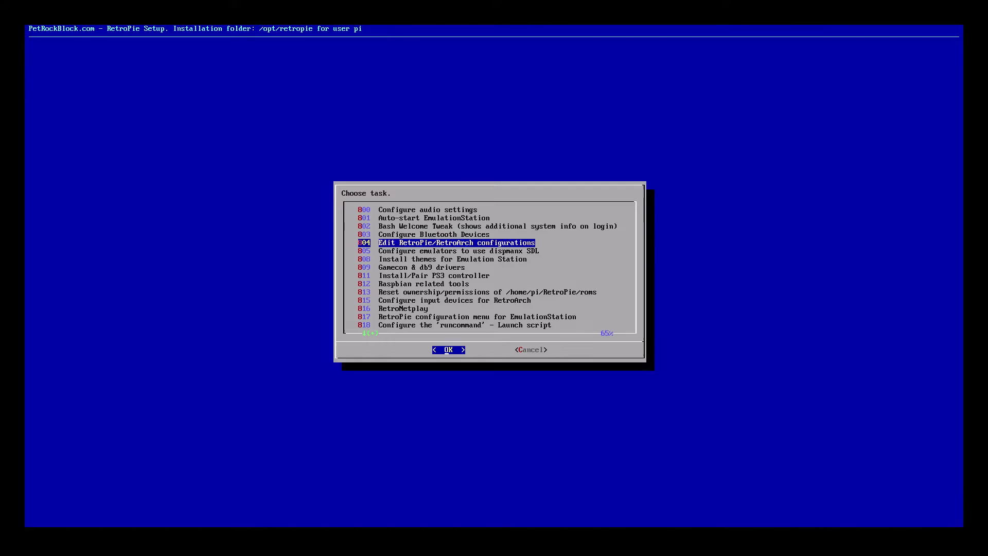
{"action": "key", "text": "Down"}
{"action": "key", "text": "Down"}
{"action": "key", "text": "Down"}
{"action": "key", "text": "Down"}
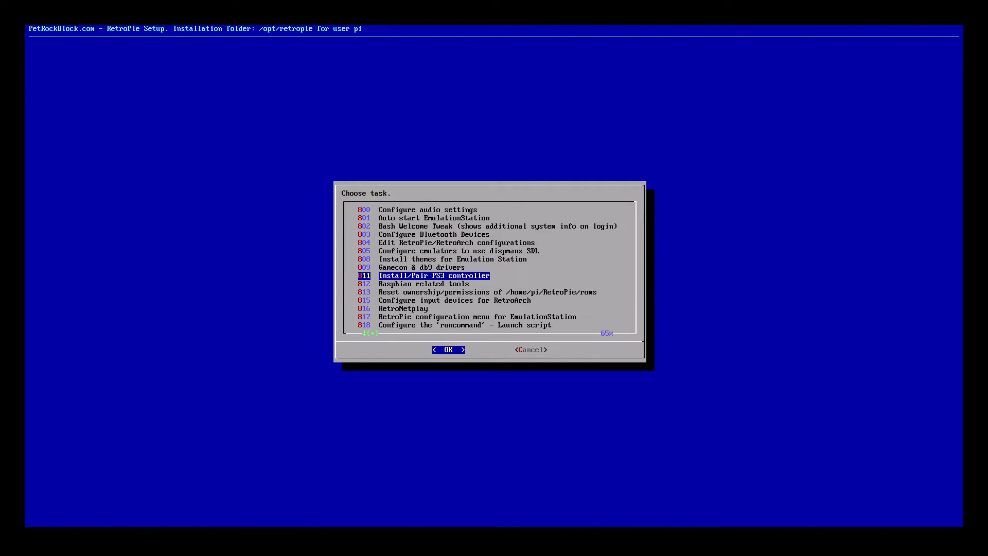
{"action": "key", "text": "Return"}
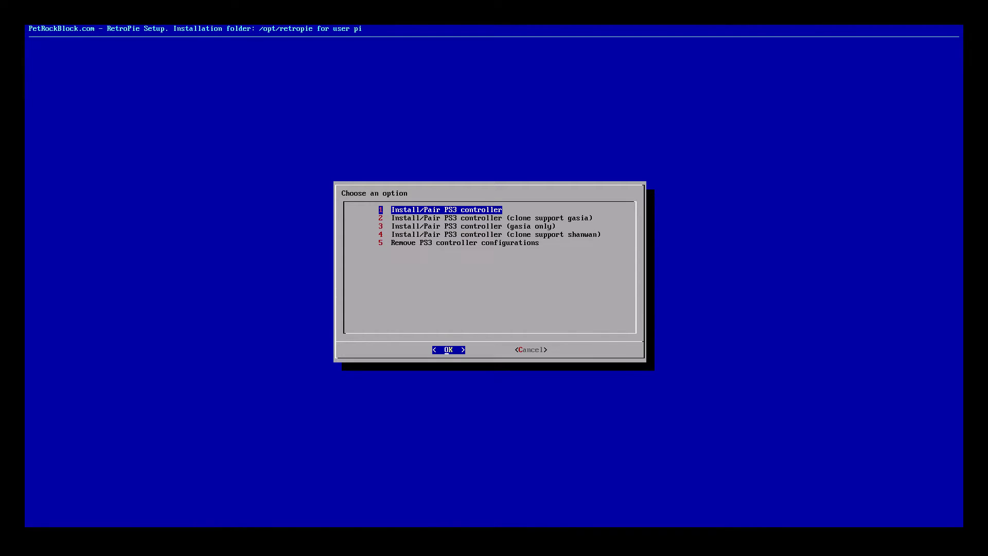
Step: Install the PS3 controller driver and configuration tools with the standard Install/Pair PS3 controller option, without clone support
{"action": "key", "text": "Down"}
{"action": "key", "text": "Up"}
{"action": "key", "text": "Return"}
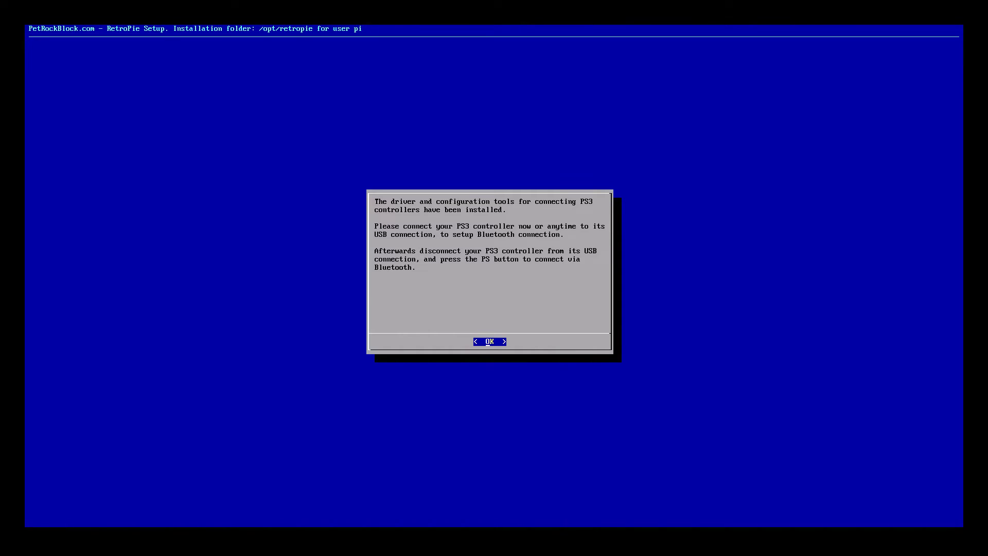
{"action": "key", "text": "Return"}
Step: Exit the PS3 controller options and RetroPie Setup, and return to the system selection screen
{"action": "key", "text": "Tab"}
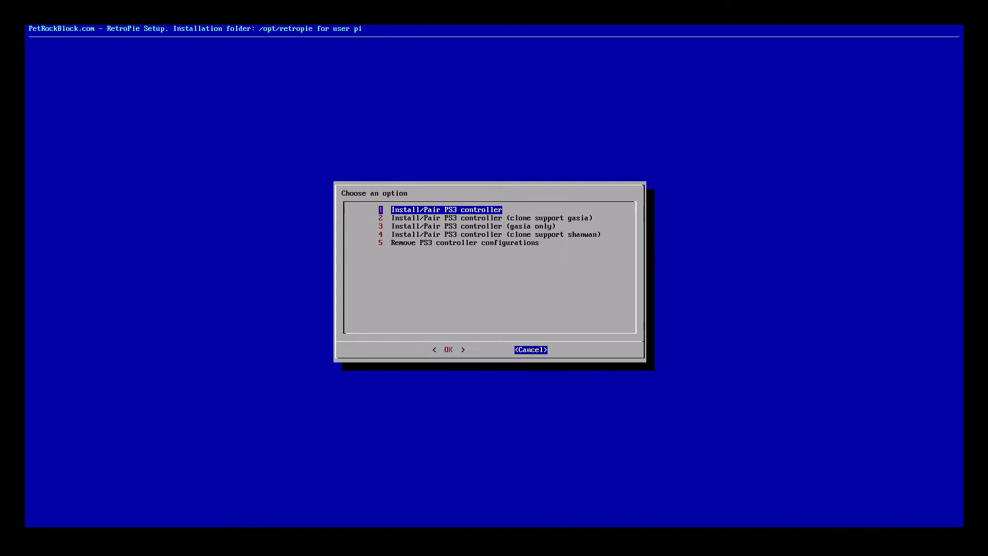
{"action": "key", "text": "Return"}
{"action": "key", "text": "Tab"}
{"action": "key", "text": "Return"}
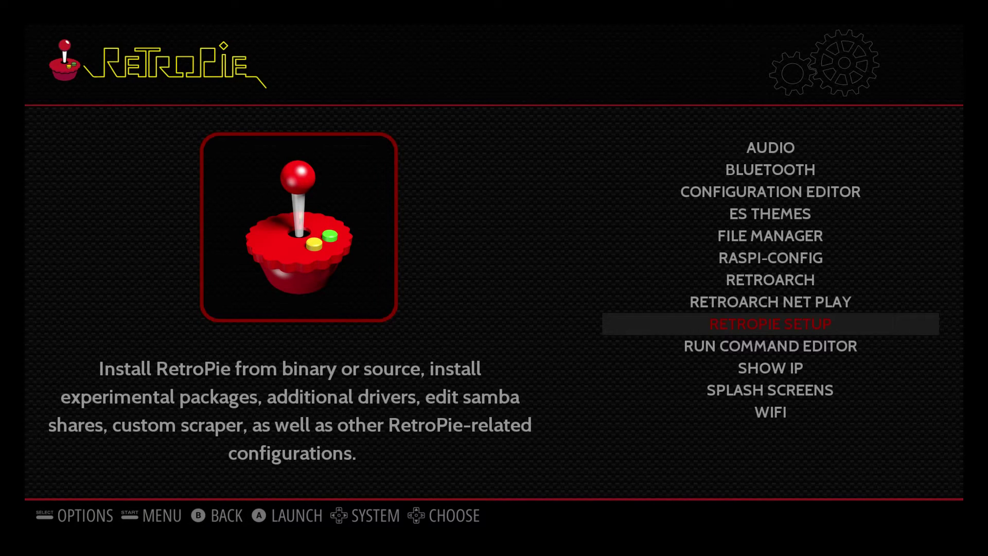
{"action": "key", "text": "Escape"}
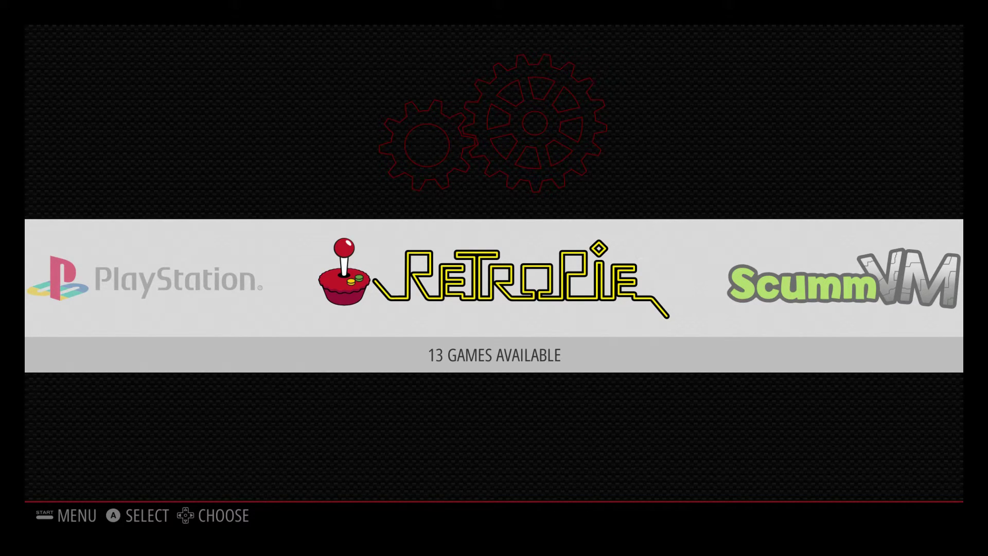
Step: Configure the input of Gamepad 2, mapping its D-pad, buttons and analog sticks, with the right stick on axes 2 and 3
{"action": "key", "text": "Return"}
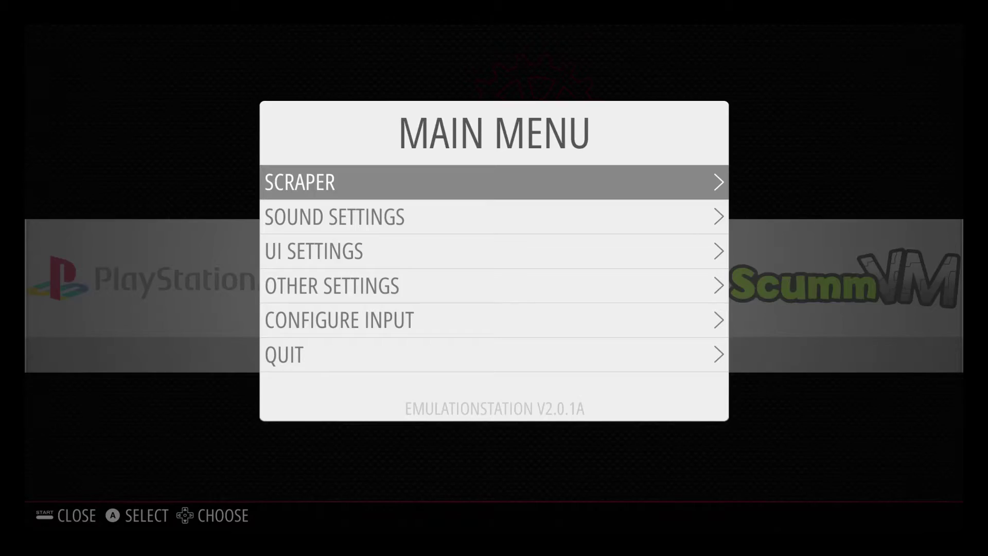
{"action": "key", "text": "Down"}
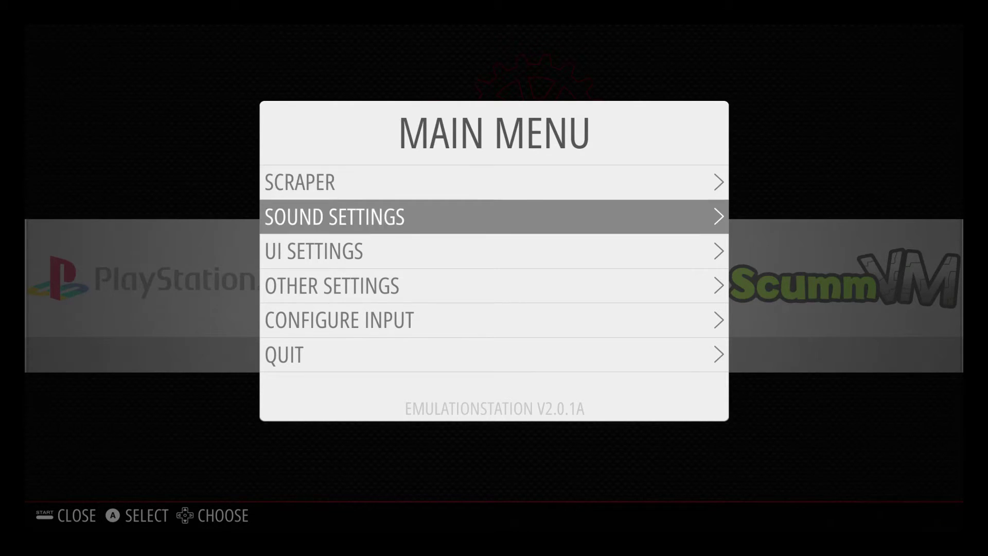
{"action": "key", "text": "Down"}
{"action": "key", "text": "Down"}
{"action": "key", "text": "Down"}
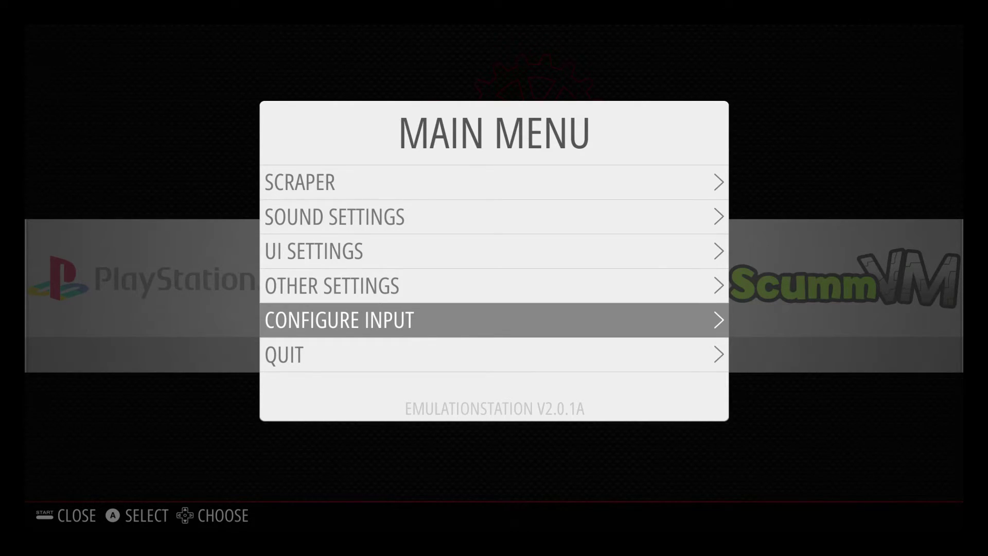
{"action": "key", "text": "Return"}
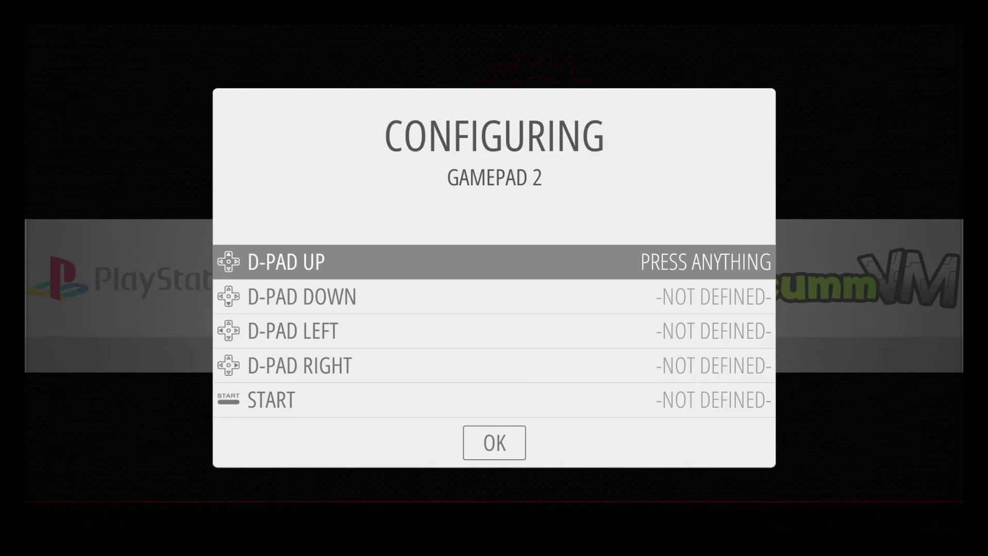
{"action": "key", "text": "Up"}
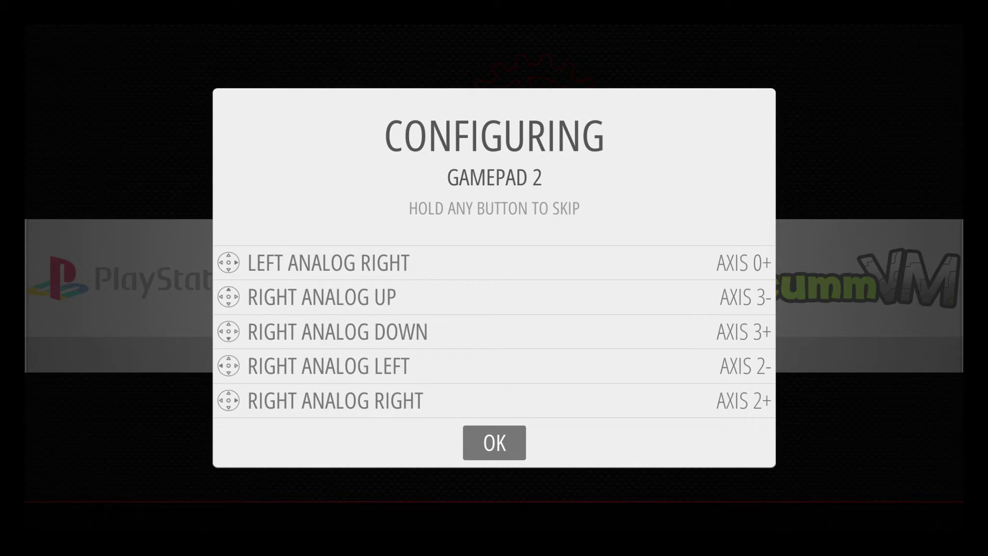
{"action": "key", "text": "Escape"}
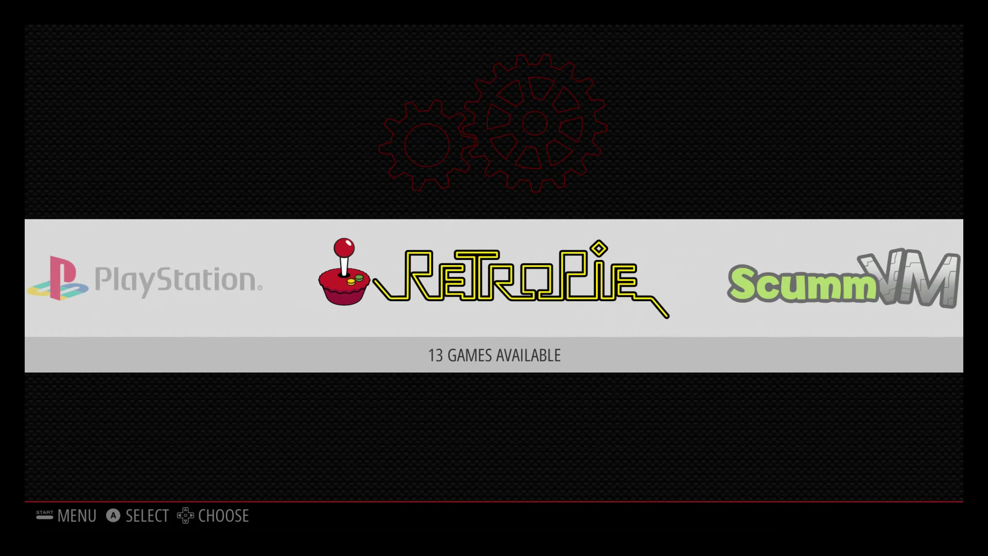
Step: Test the configured gamepad by switching back and forth between the RetroPie and PlayStation systems
{"action": "key", "text": "Left"}
{"action": "key", "text": "Right"}
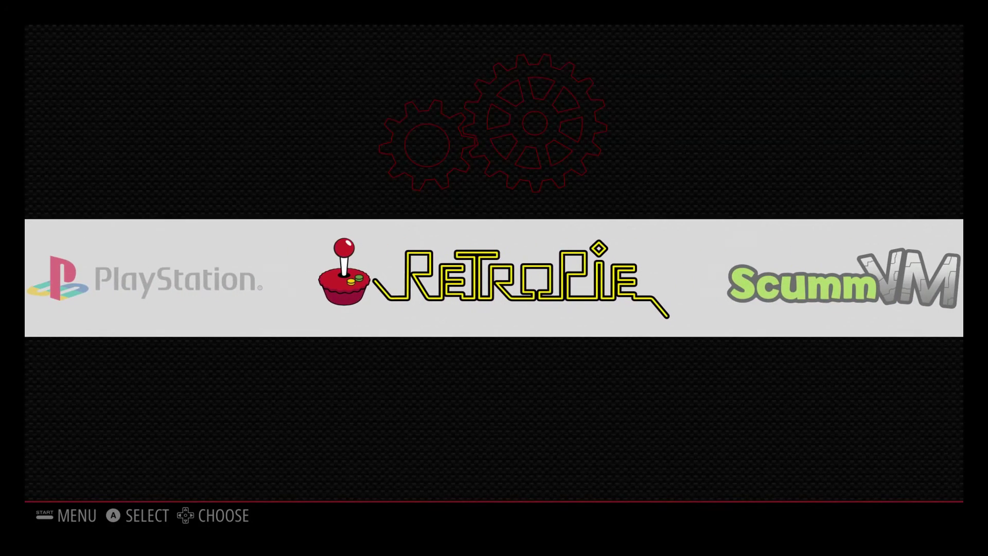
{"action": "key", "text": "Left"}
{"action": "key", "text": "Right"}
{"action": "key", "text": "Left"}
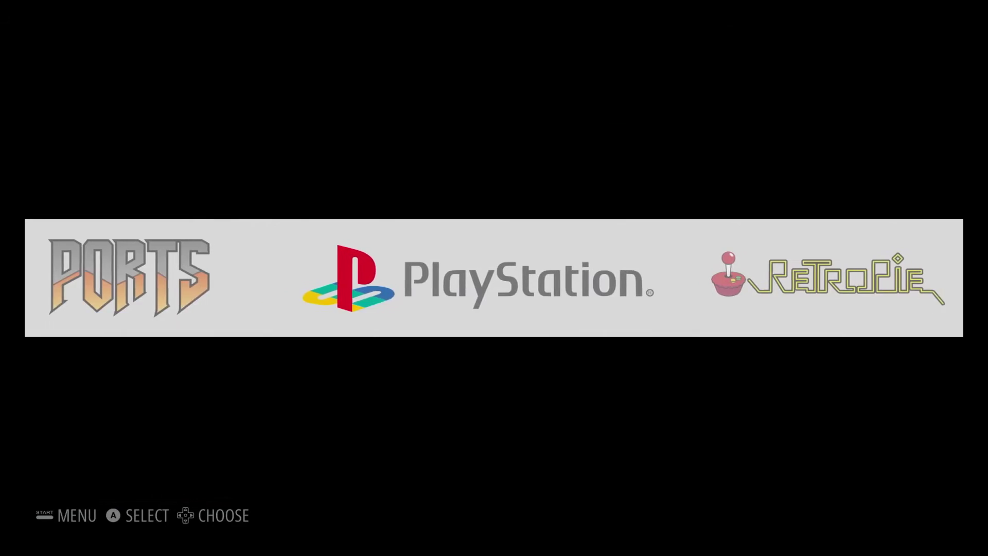
{"action": "key", "text": "Right"}
{"action": "key", "text": "Left"}
{"action": "key", "text": "Right"}
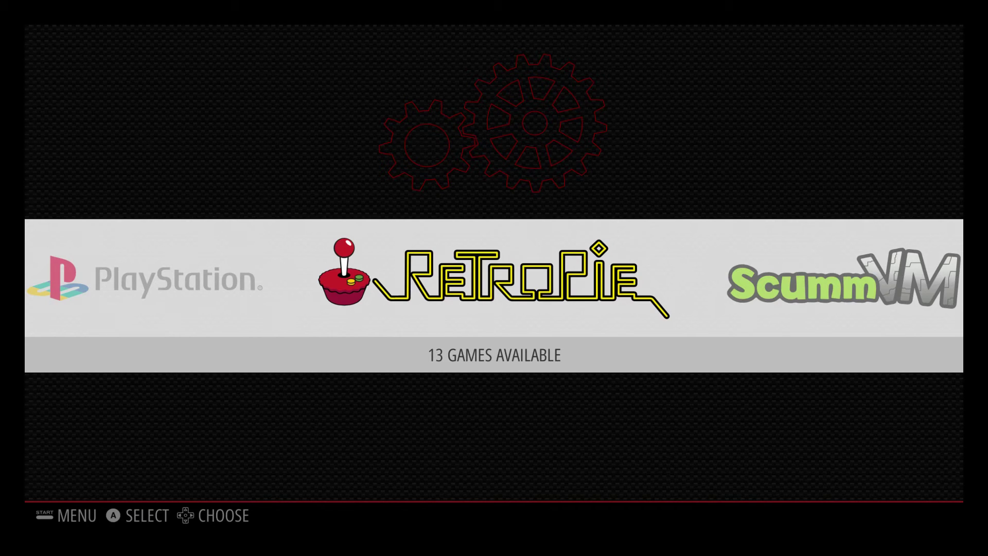
Step: Test the gamepad navigation again by browsing the systems from RetroPie past PlayStation and Ports to Nintendo 64
{"action": "key", "text": "Right"}
{"action": "key", "text": "Left"}
{"action": "key", "text": "Left"}
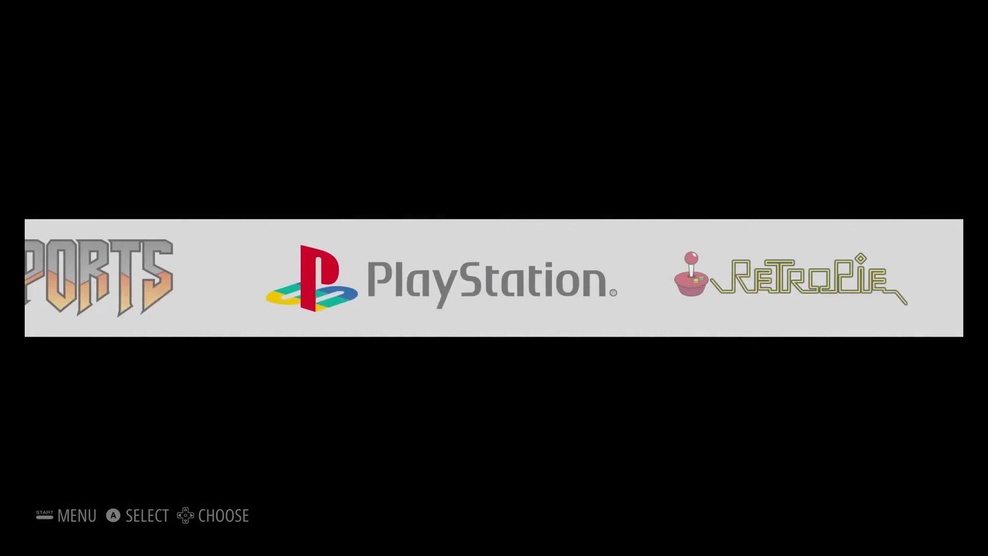
{"action": "key", "text": "Left"}
{"action": "key", "text": "Right"}
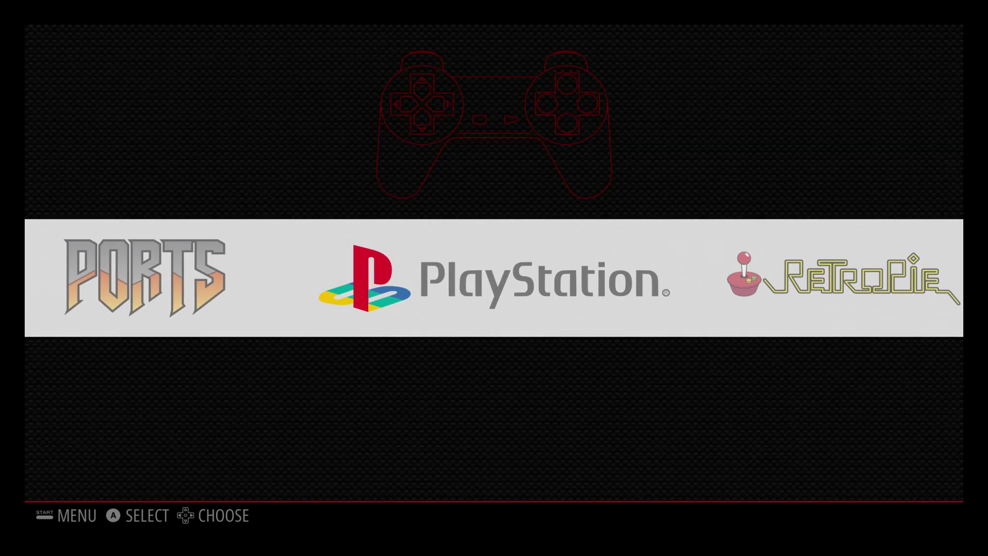
{"action": "key", "text": "Right"}
{"action": "key", "text": "Left"}
{"action": "key", "text": "Left"}
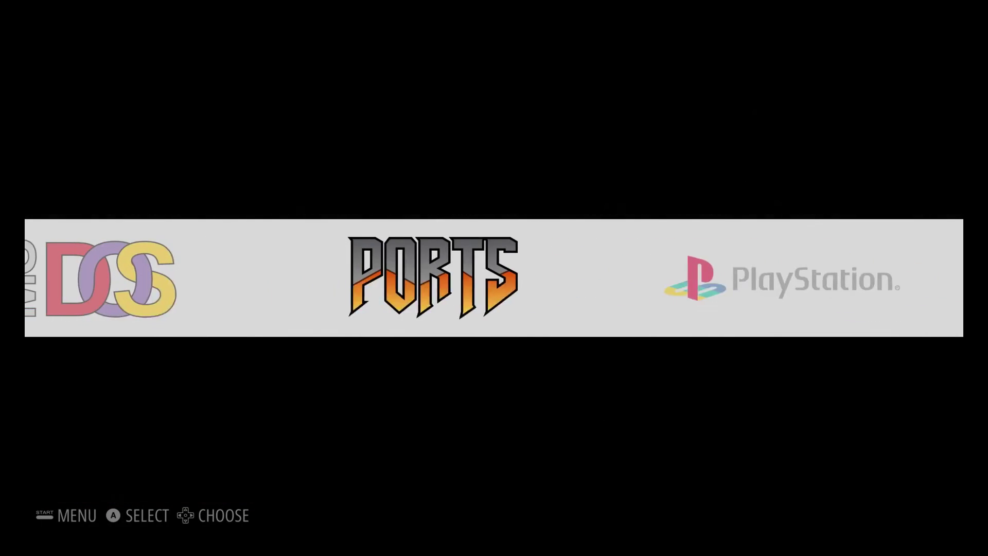
{"action": "key", "text": "Left"}
{"action": "key", "text": "Left"}
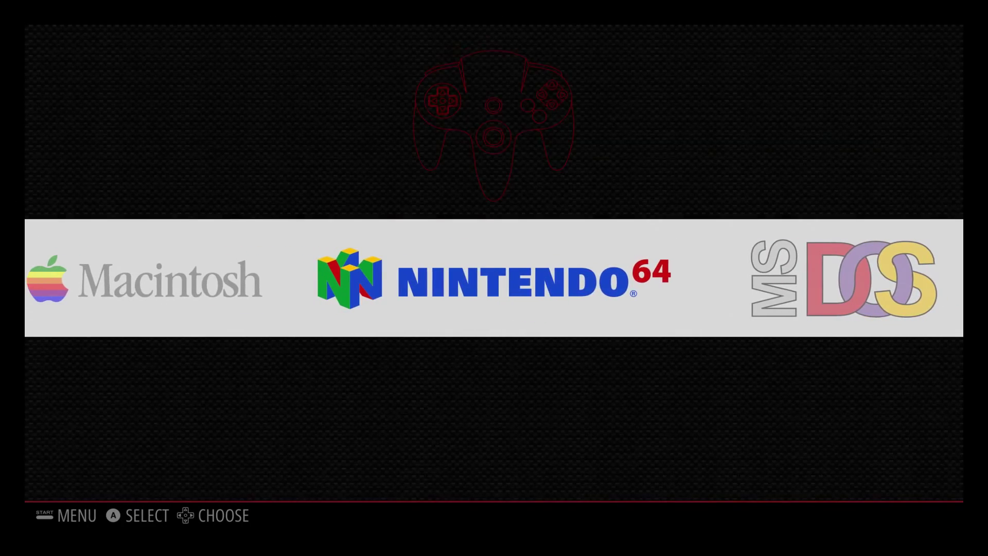